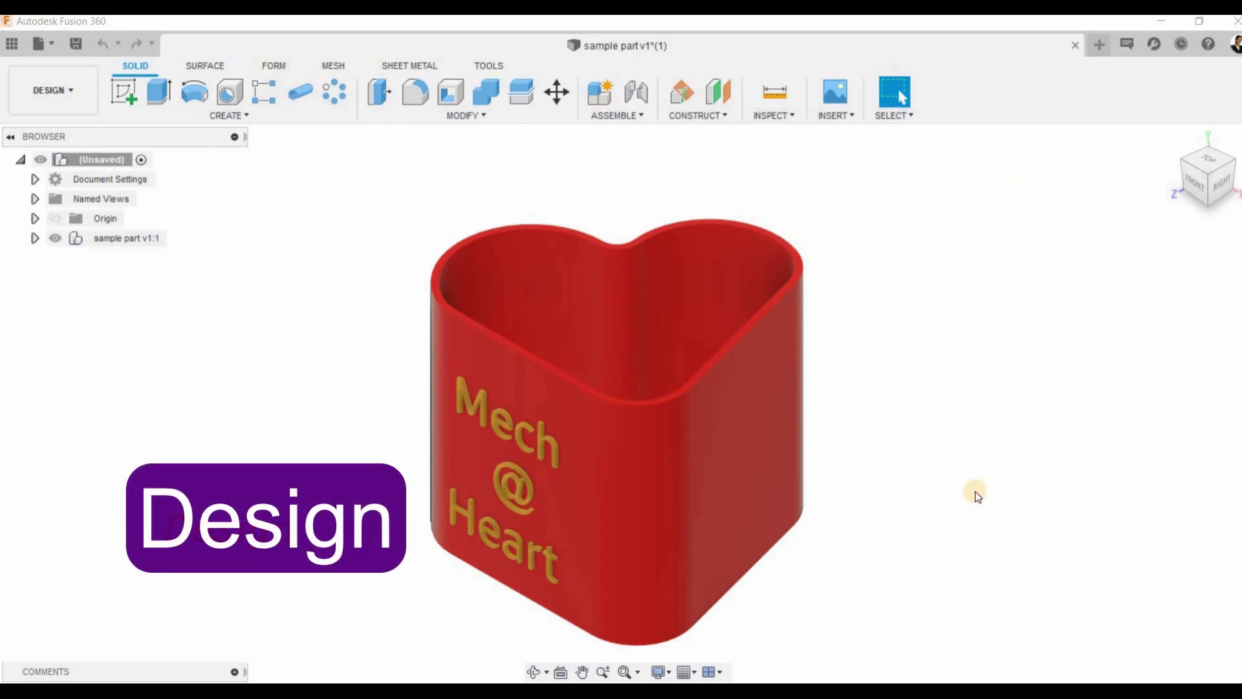
Browse the SOLID tab's CREATE tools for the heart-shaped cup design
left_click(246, 115)
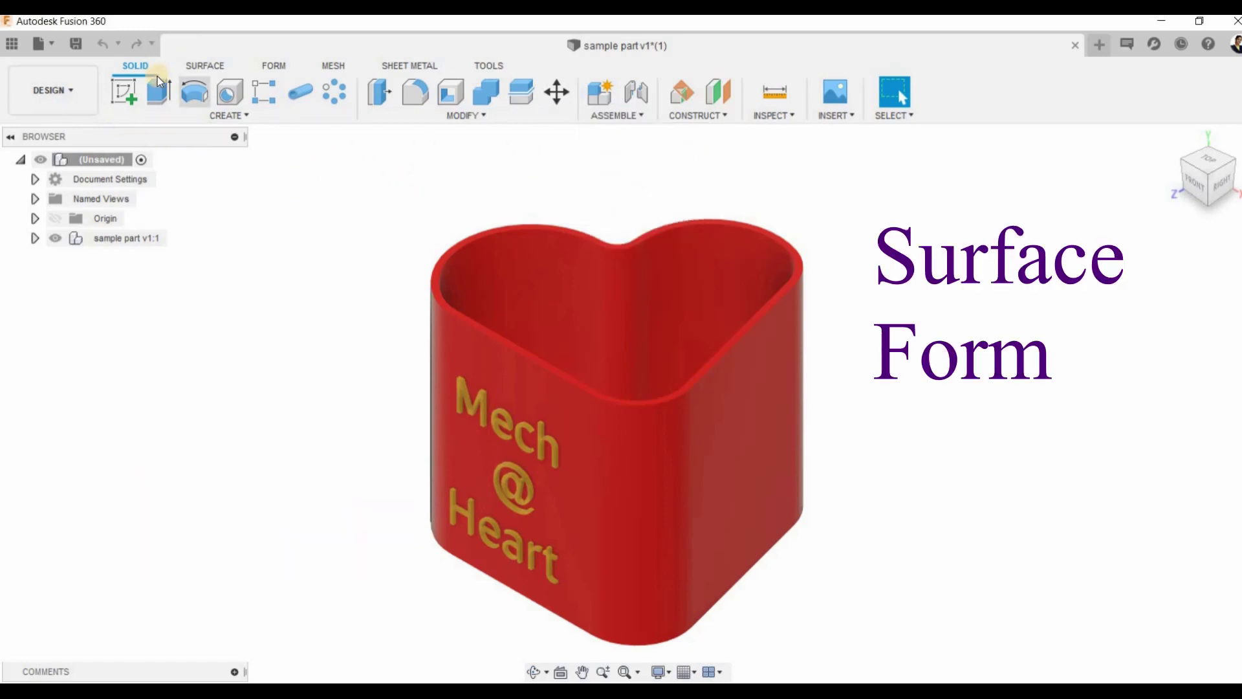
Move from the SURFACE tab to the FORM tab and start Edit Form on the blue face
left_click(204, 65)
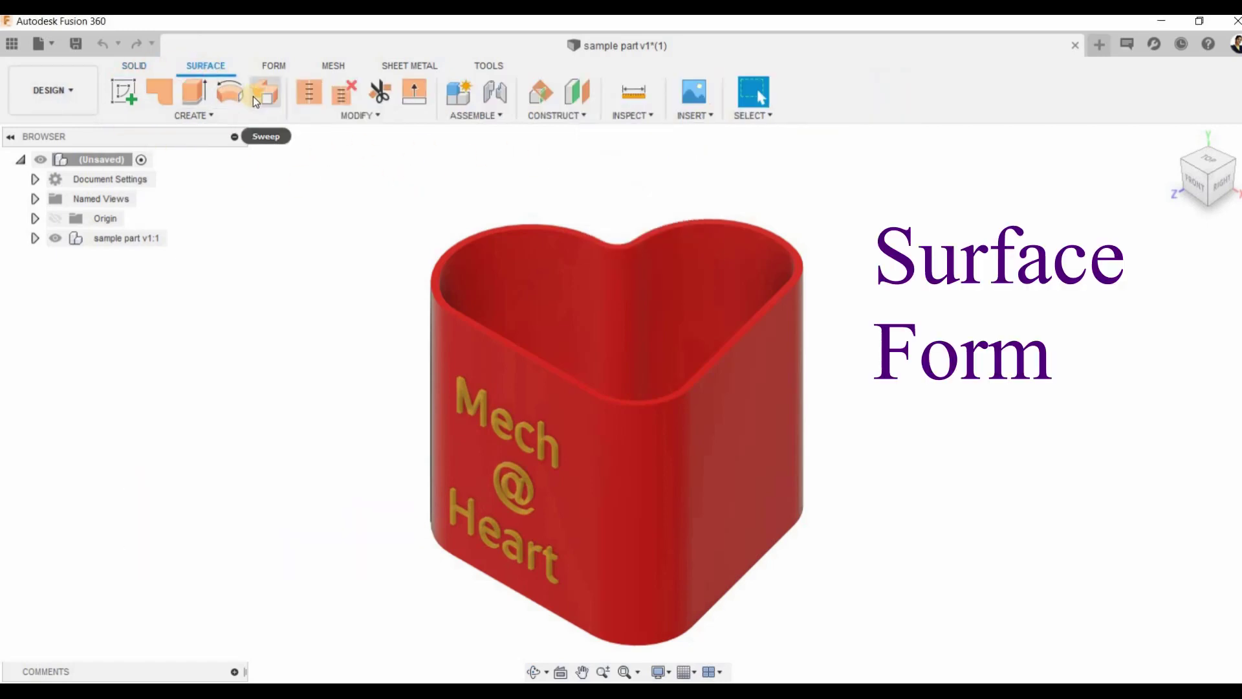
left_click(274, 66)
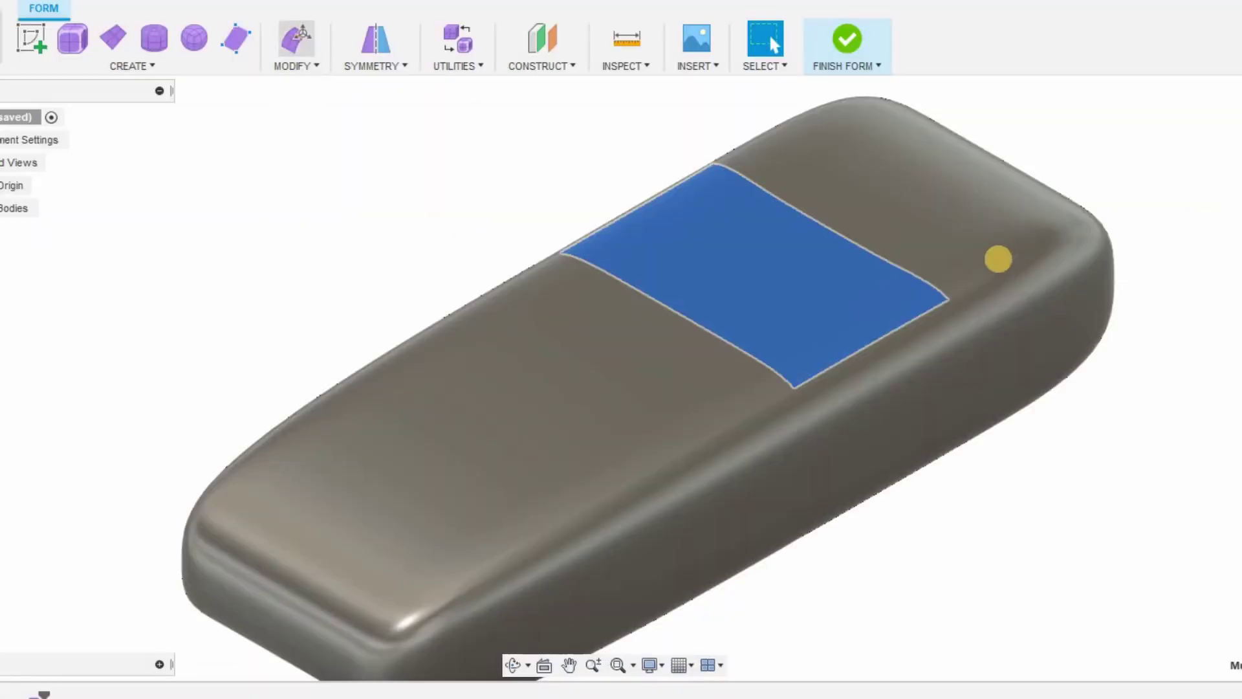
right_click(993, 261)
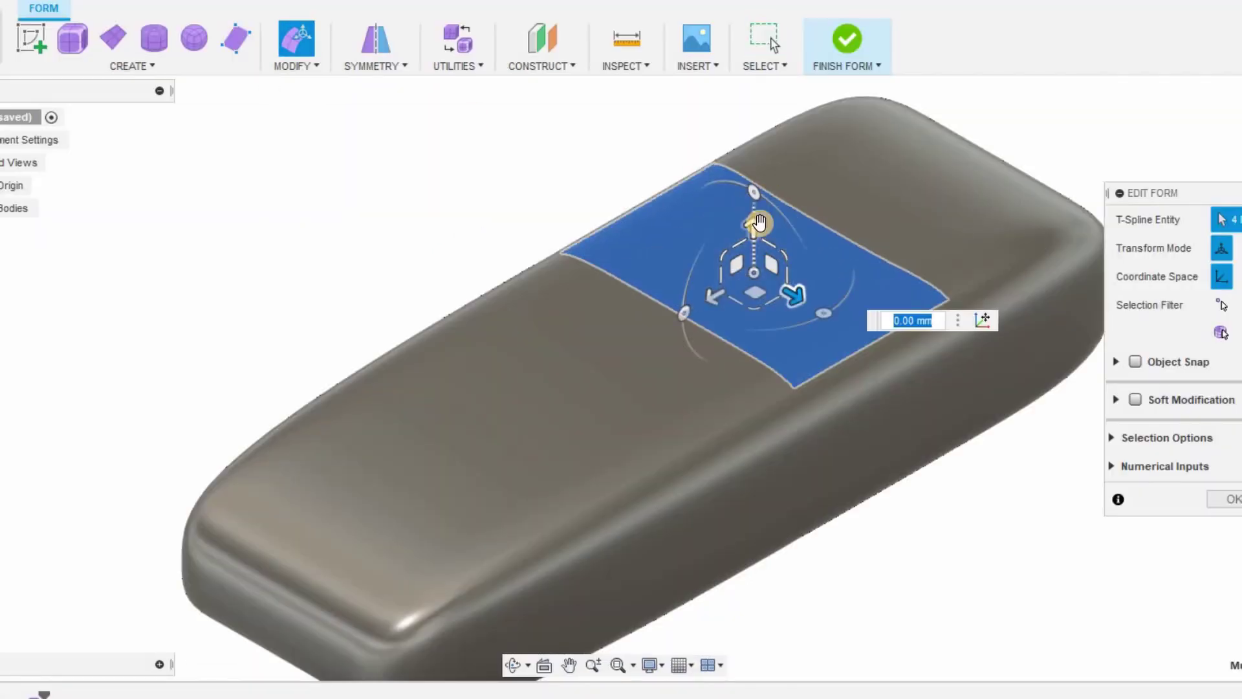
Raise the blue T-spline face to 50 mm, then return to SOLID and list the workspaces
left_click_drag(752, 194, 754, 84)
scroll(677, 356, "down", 3)
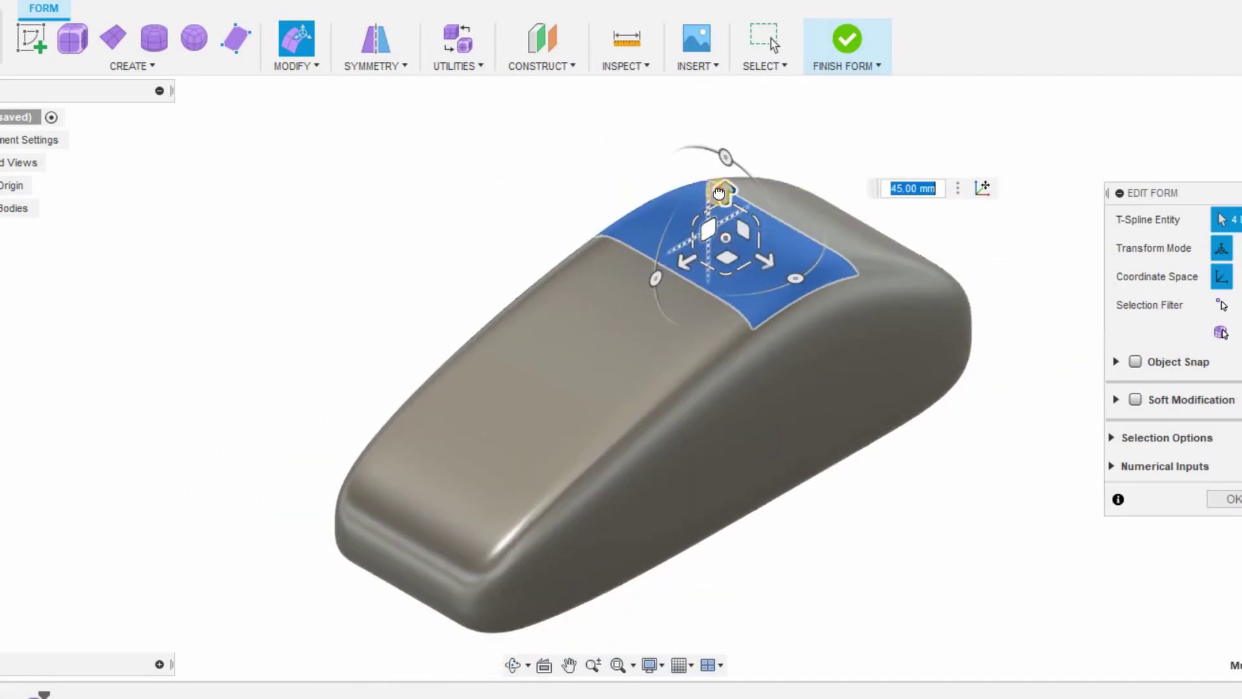
left_click_drag(715, 176, 723, 183)
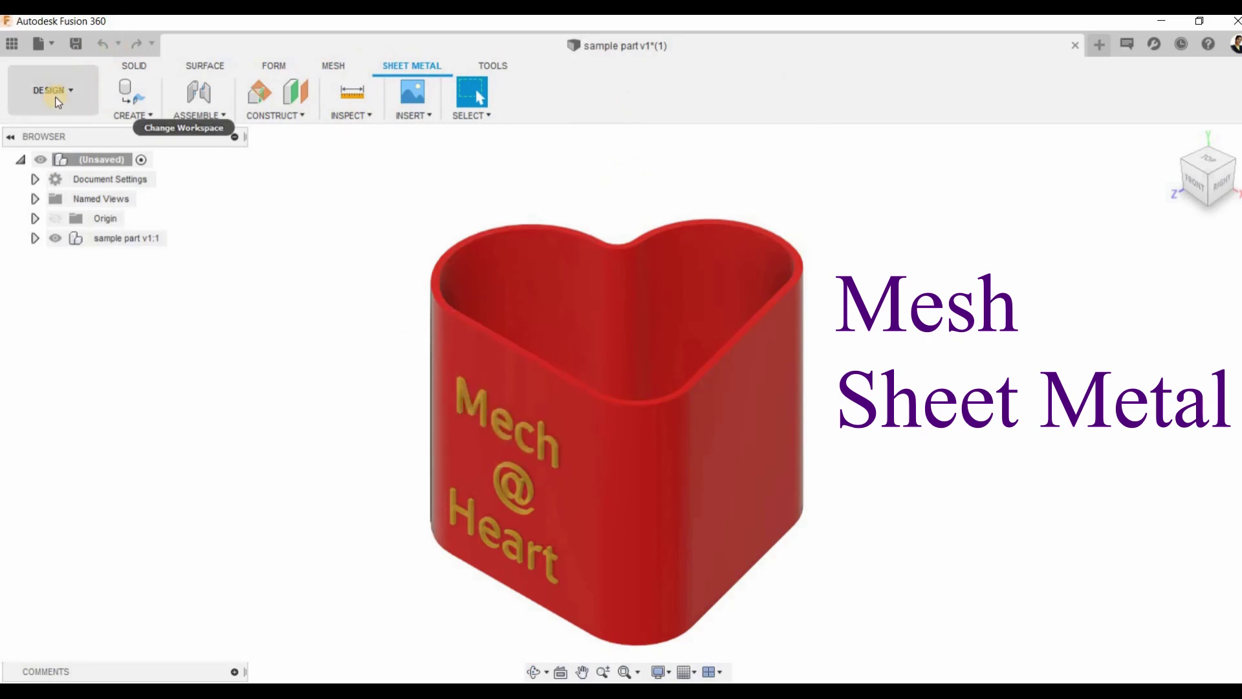
left_click(134, 66)
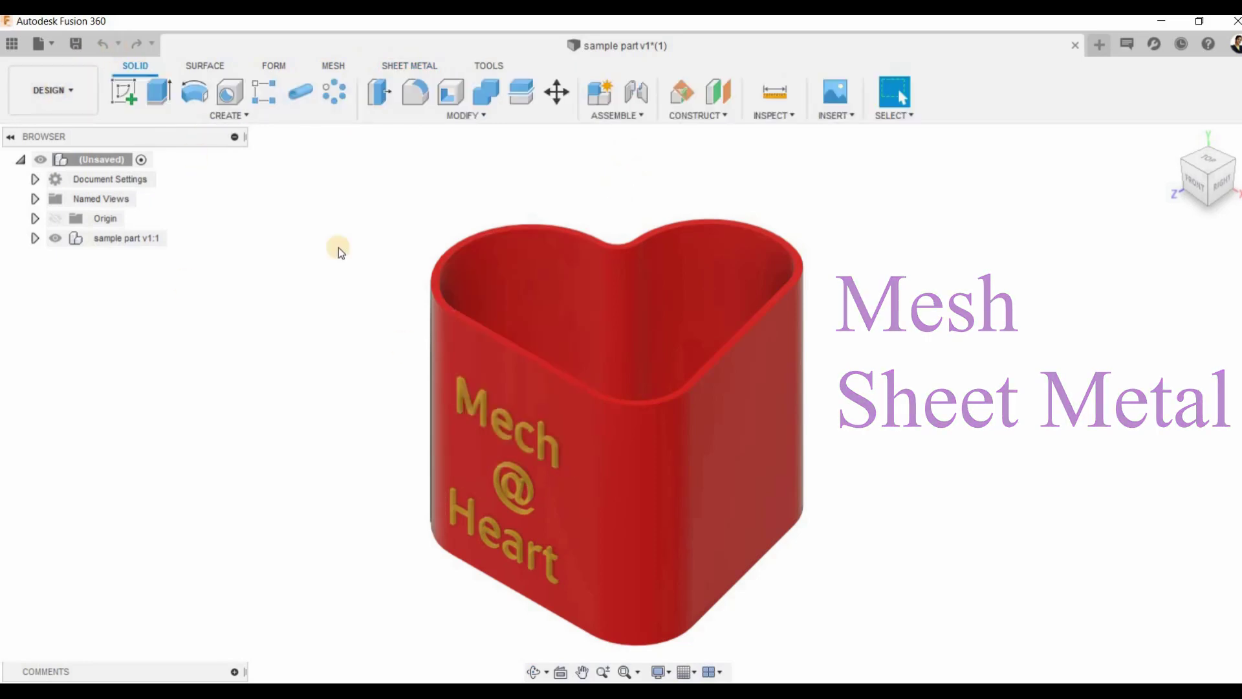
left_click(80, 122)
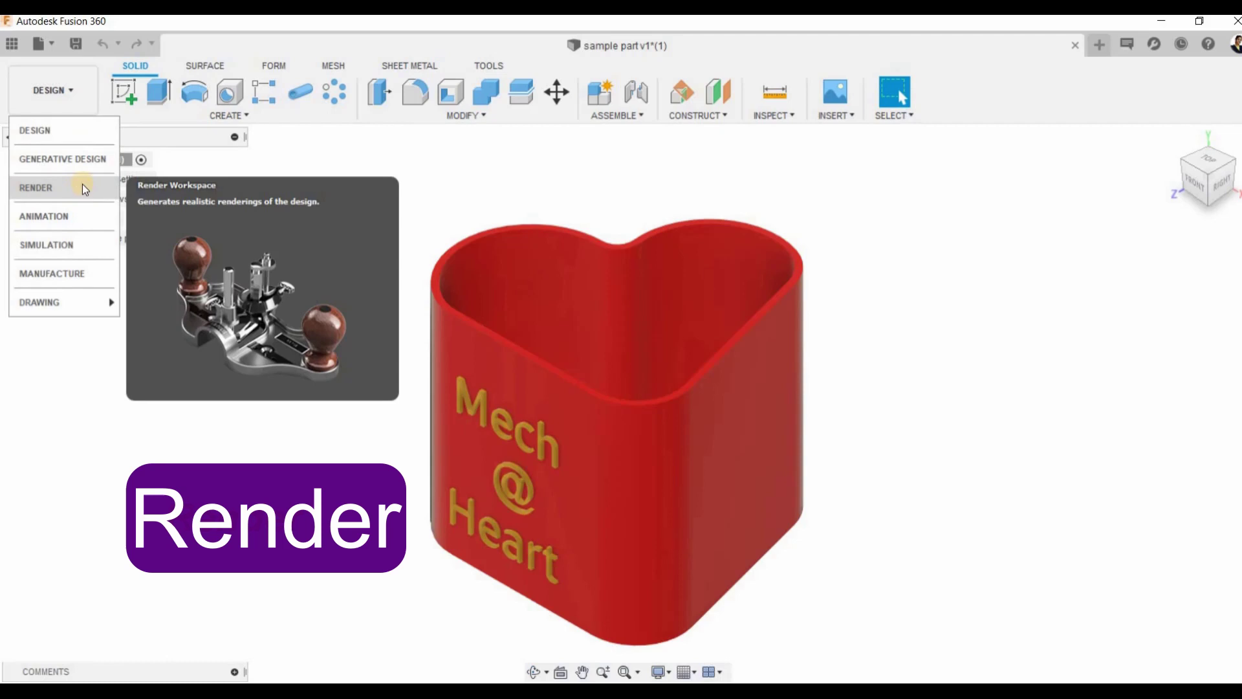
Switch the heart cup design to the RENDER workspace
left_click(83, 187)
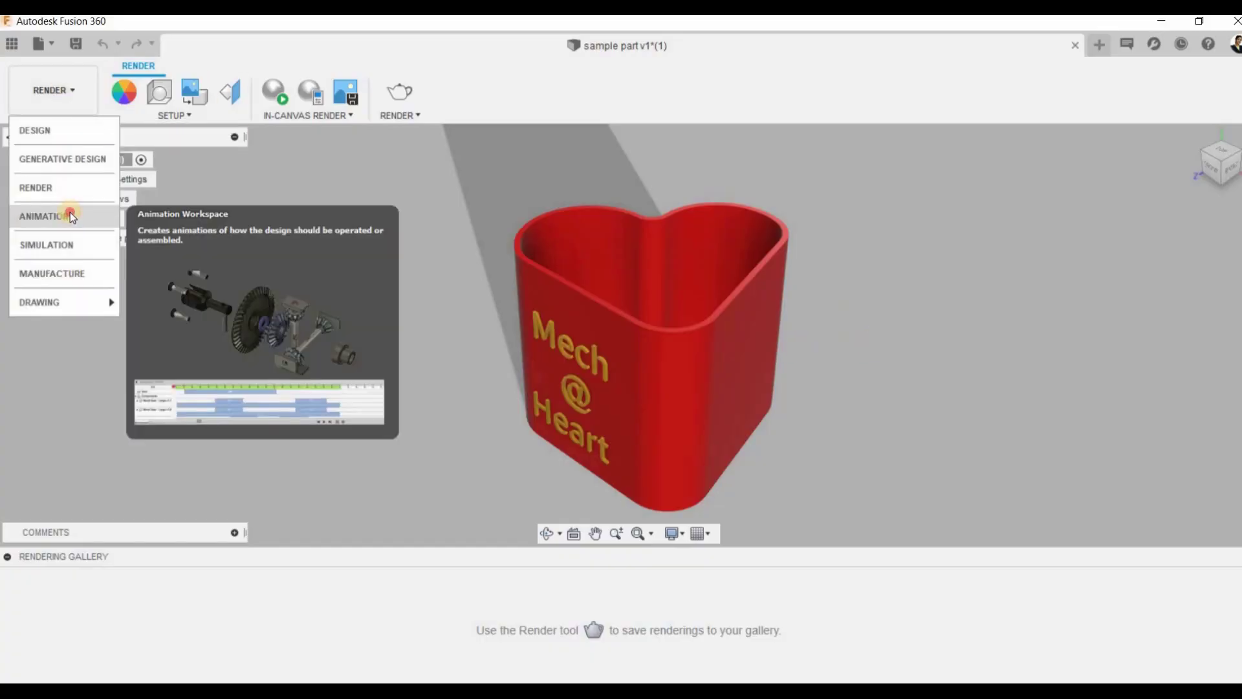
Switch to the ANIMATION workspace, showing Storyboard1's empty timeline
left_click(43, 216)
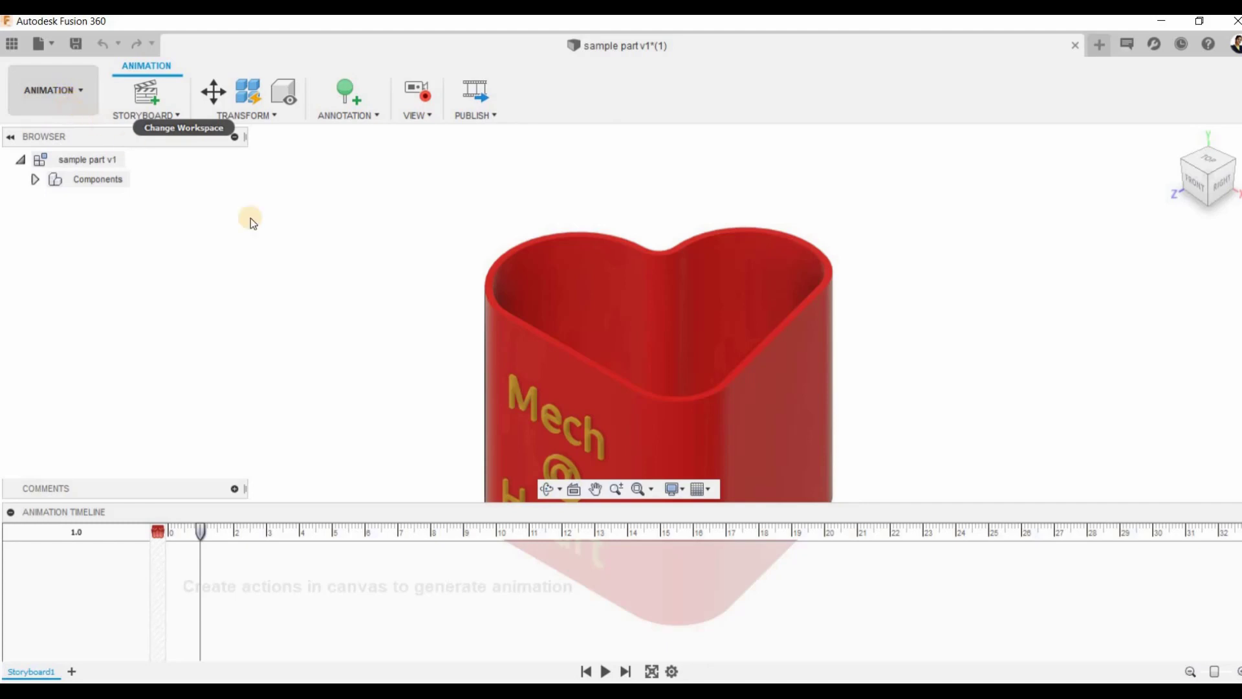
Choose SIMULATION from the workspace list to get the New Study dialog
left_click(68, 98)
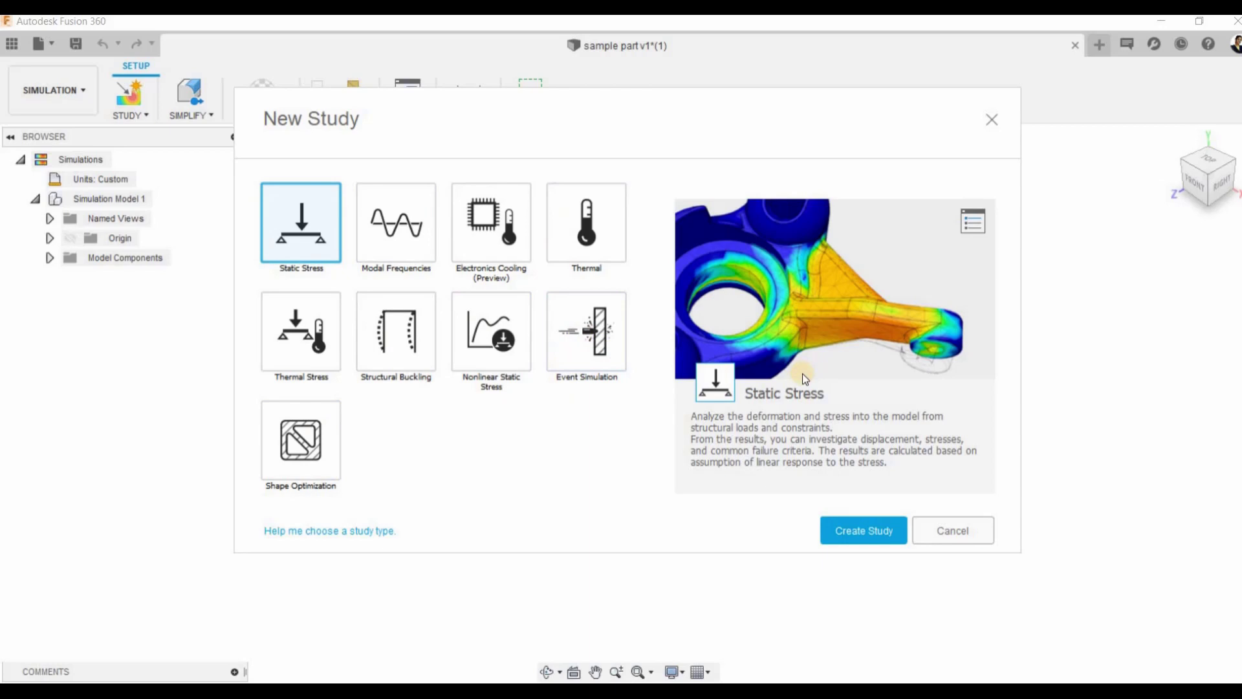
Cancel New Study and switch the workspace to MANUFACTURE
left_click(962, 526)
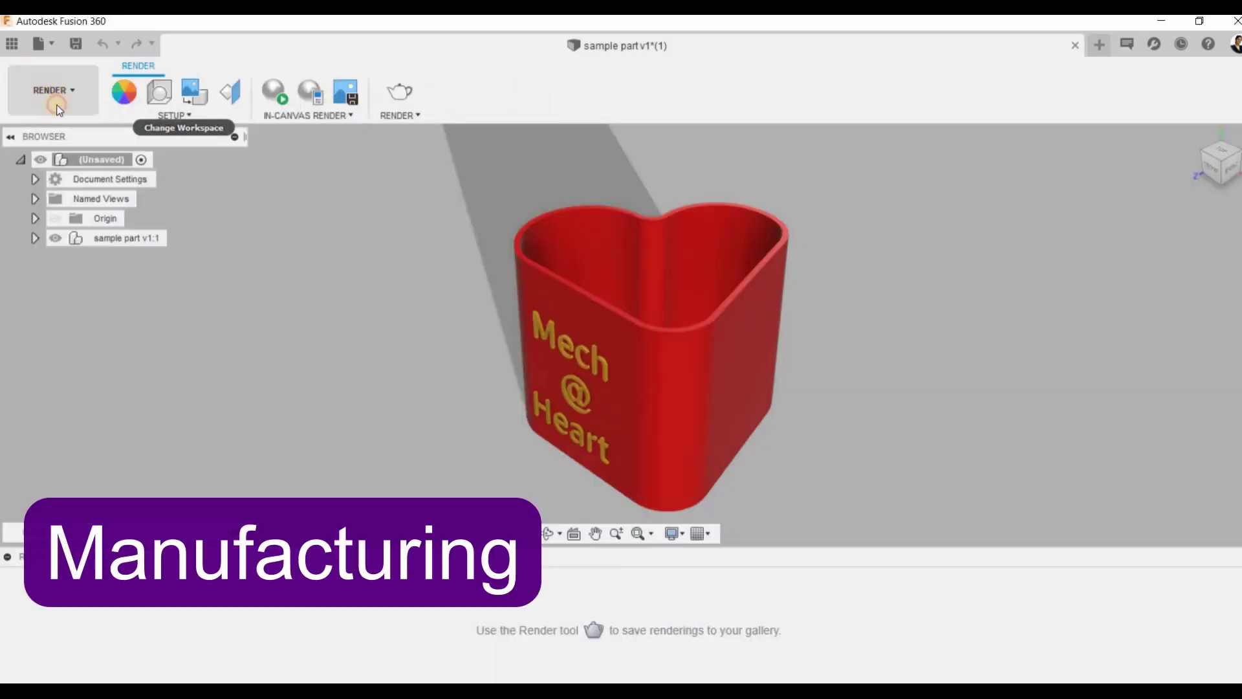
left_click(57, 106)
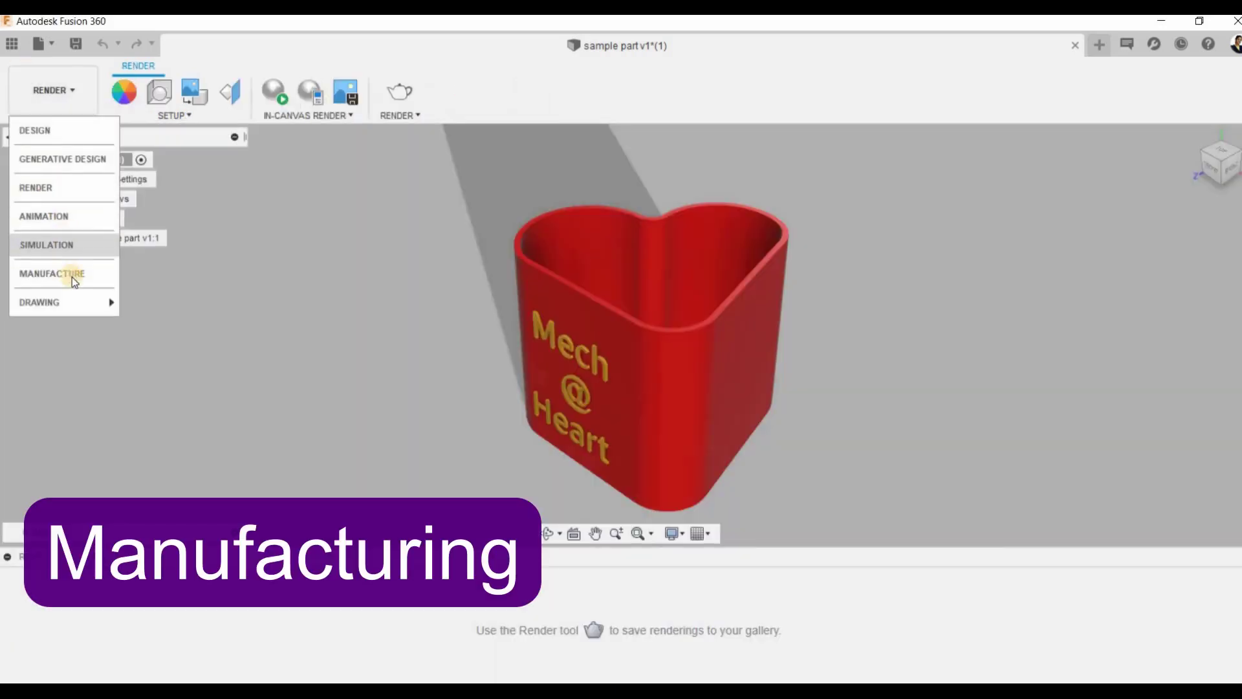
left_click(75, 278)
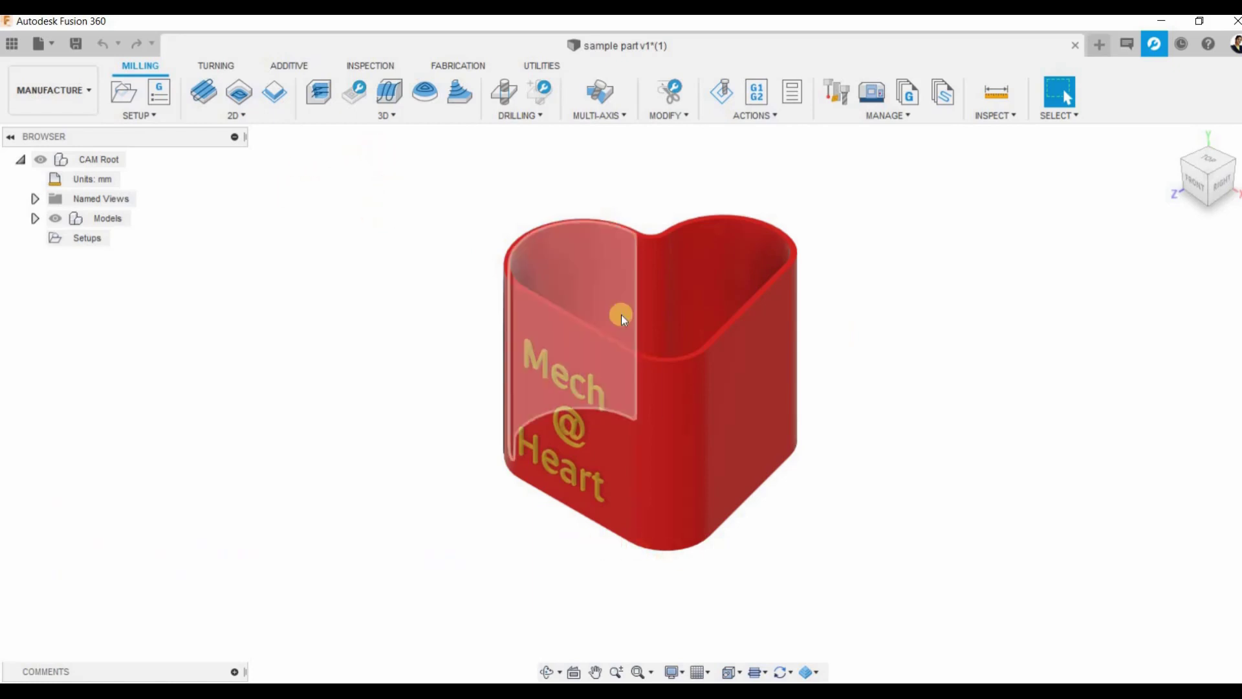
Look at the ADDITIVE tab, return to MILLING, and play the sculpture toolpath simulation
left_click(287, 67)
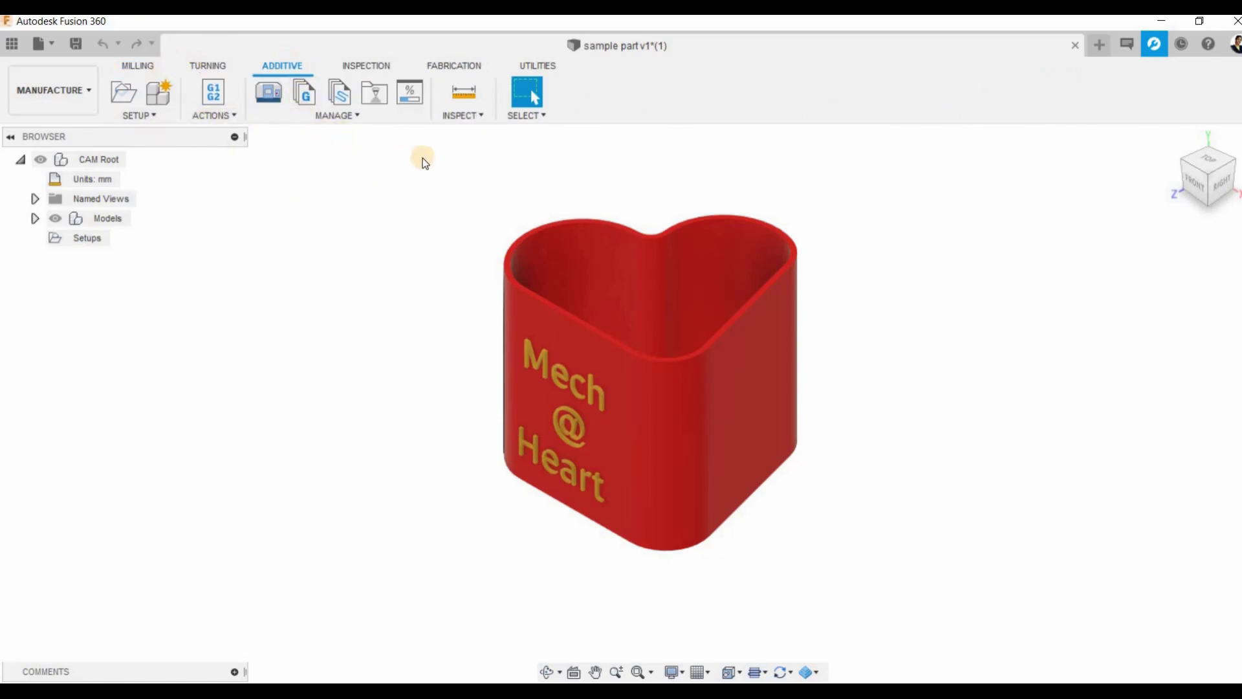
left_click(139, 66)
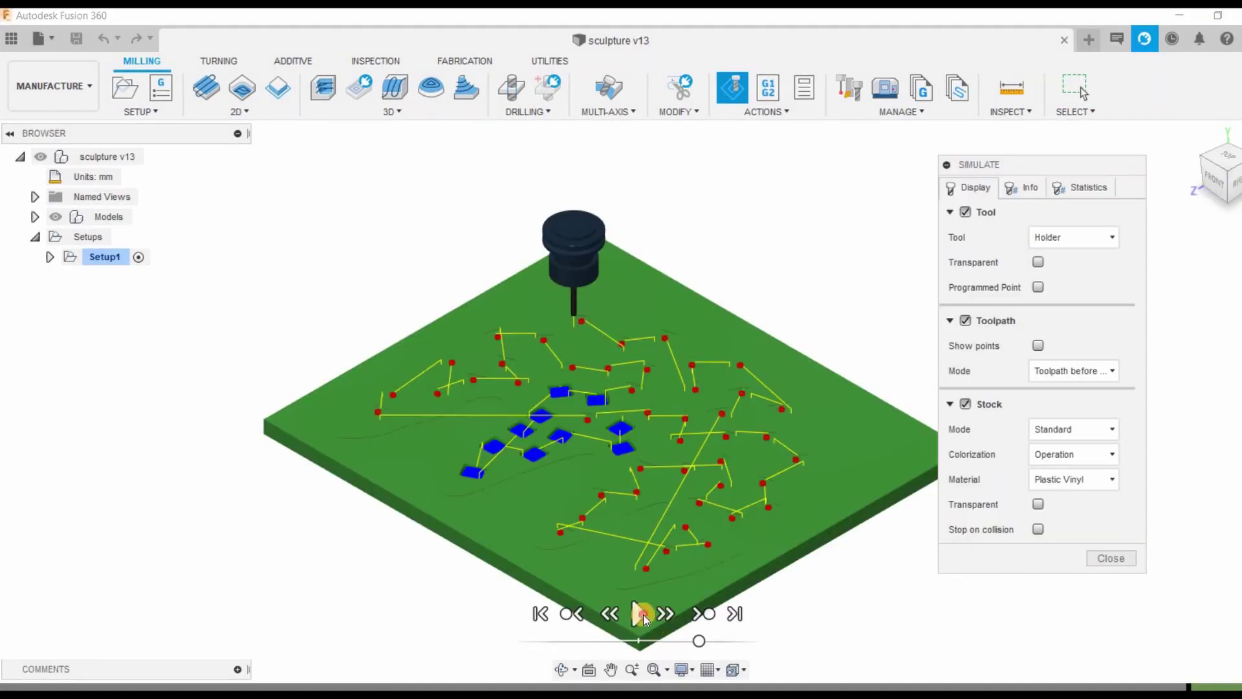
left_click(640, 613)
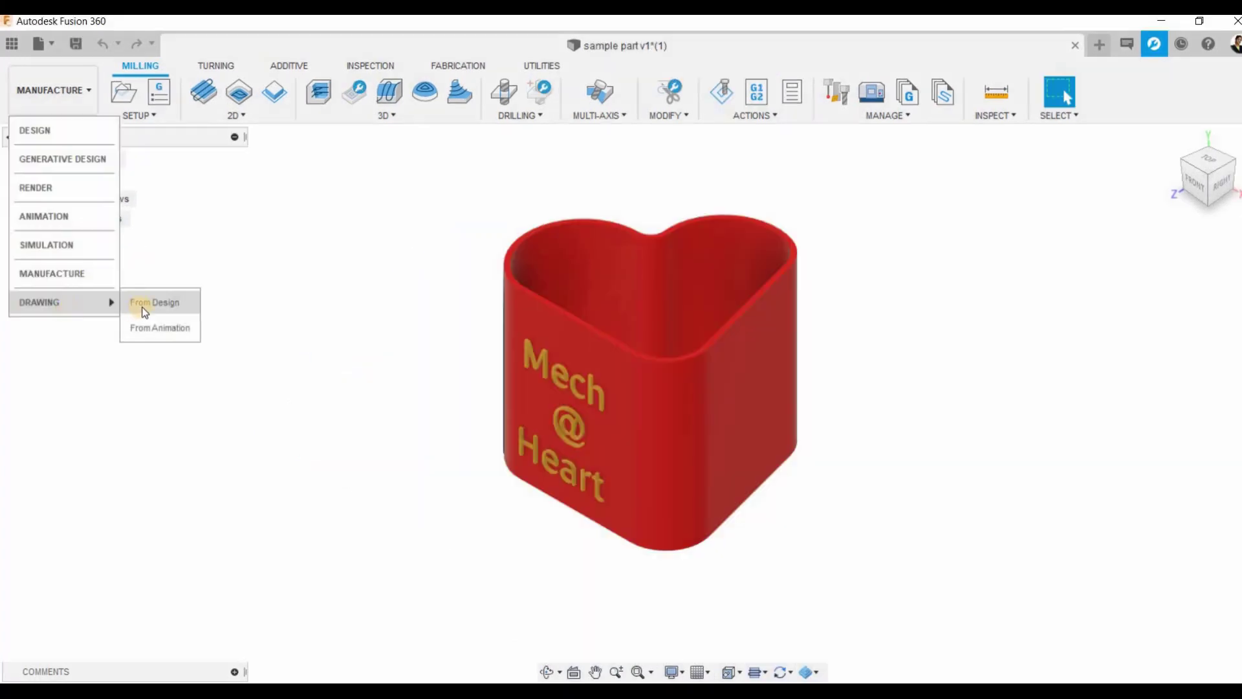
Start Drawing From Design and save the cup as 'sample part v1' in 'A drop of love'
left_click(153, 302)
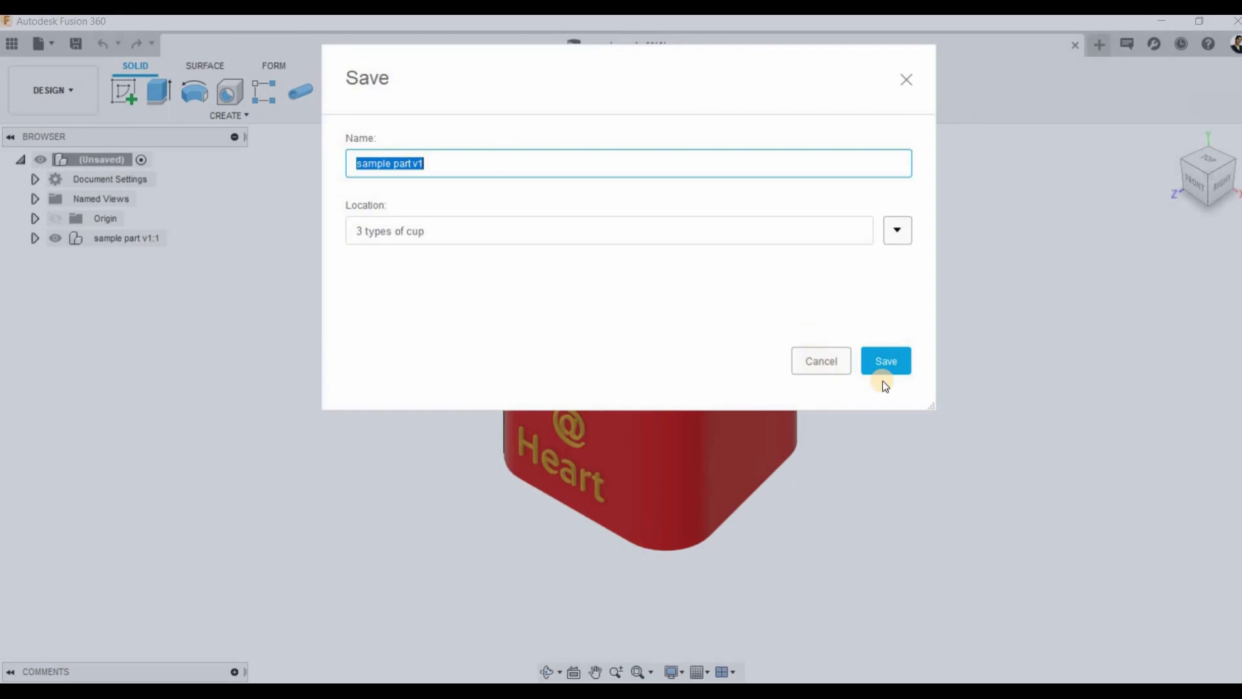
left_click(897, 231)
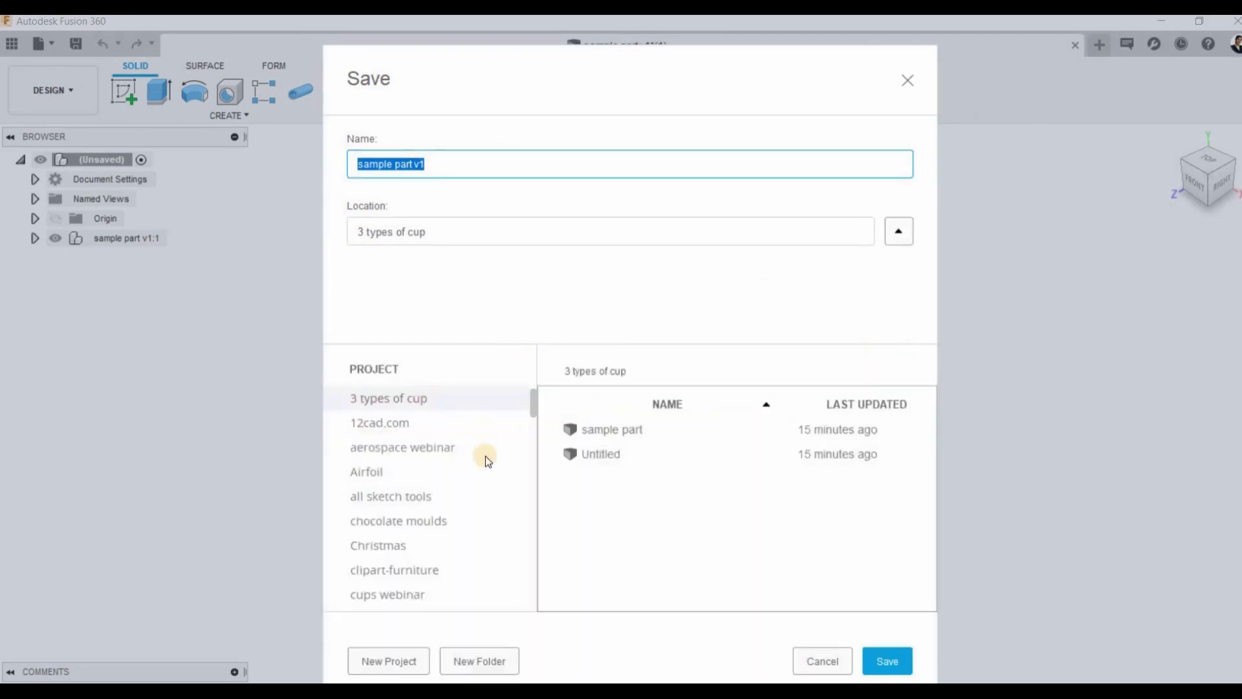
left_click(398, 405)
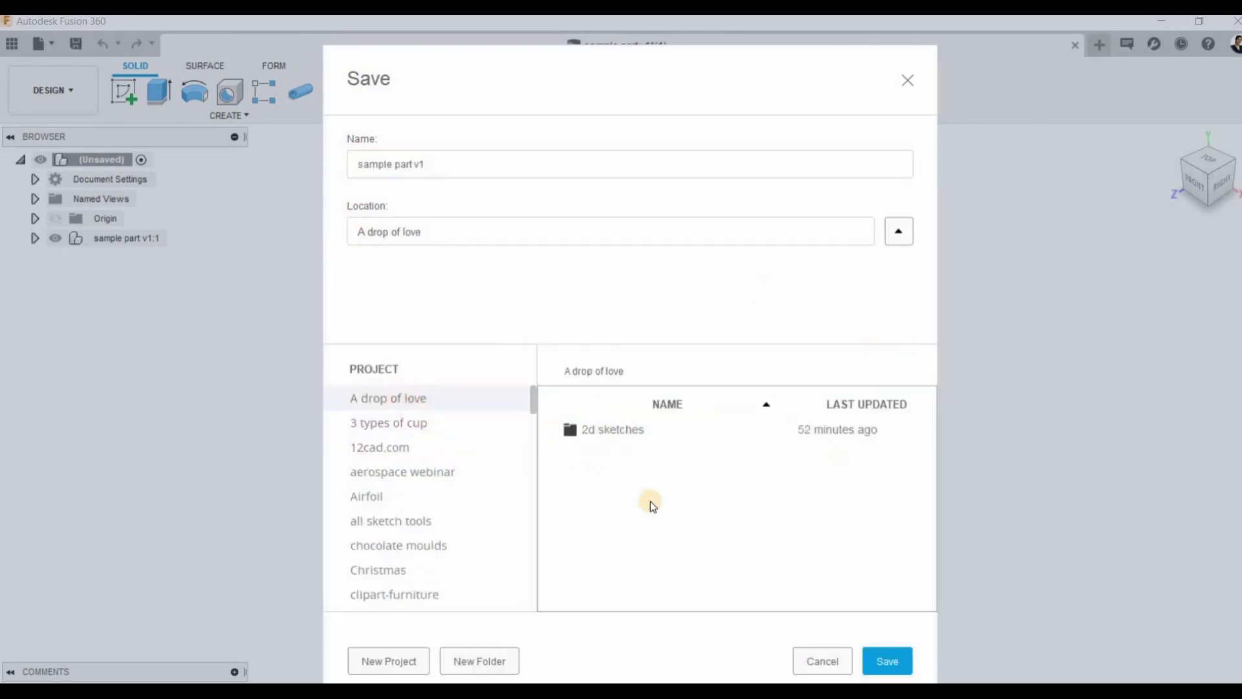
left_click(904, 663)
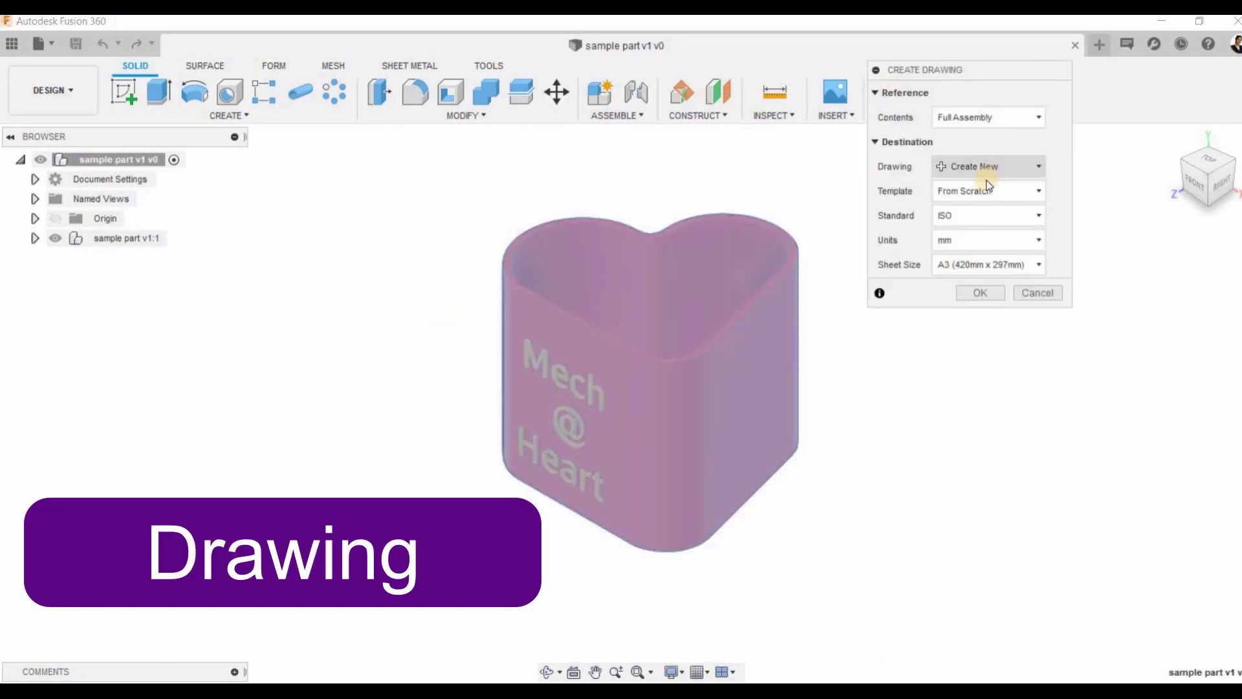
Restart Drawing From Design and accept the ISO, mm, A3 sheet settings
left_click(1039, 292)
left_click(52, 90)
mouse_move(72, 311)
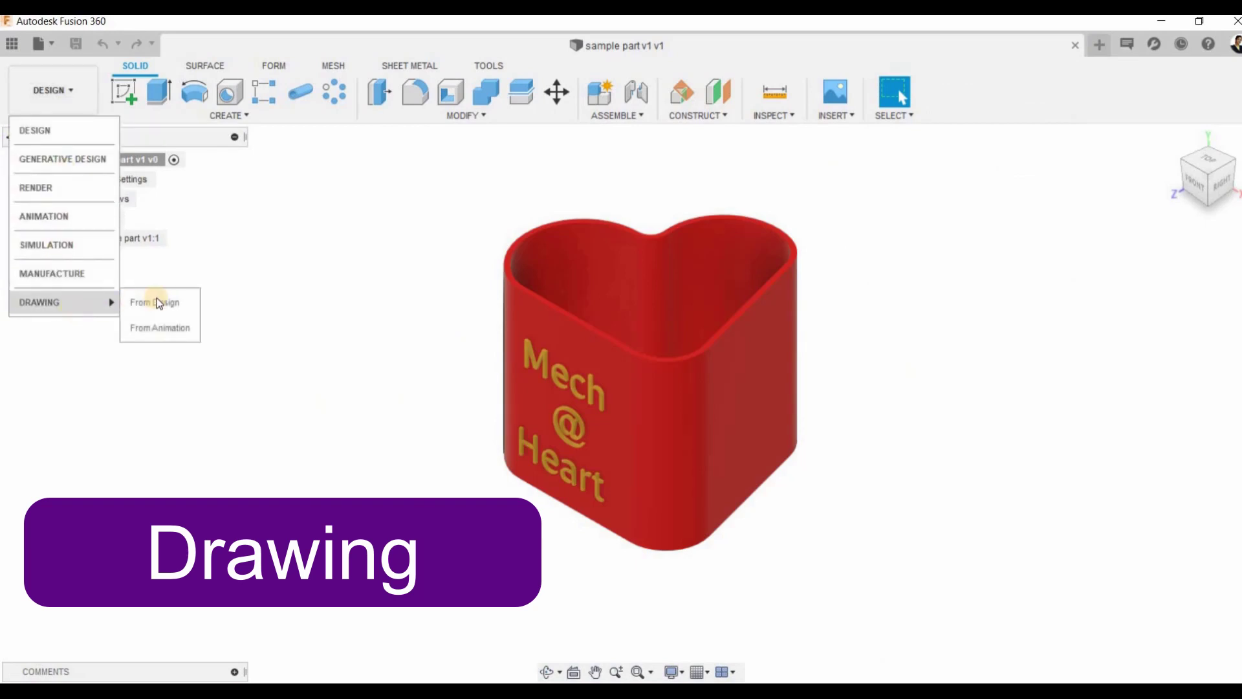
left_click(157, 302)
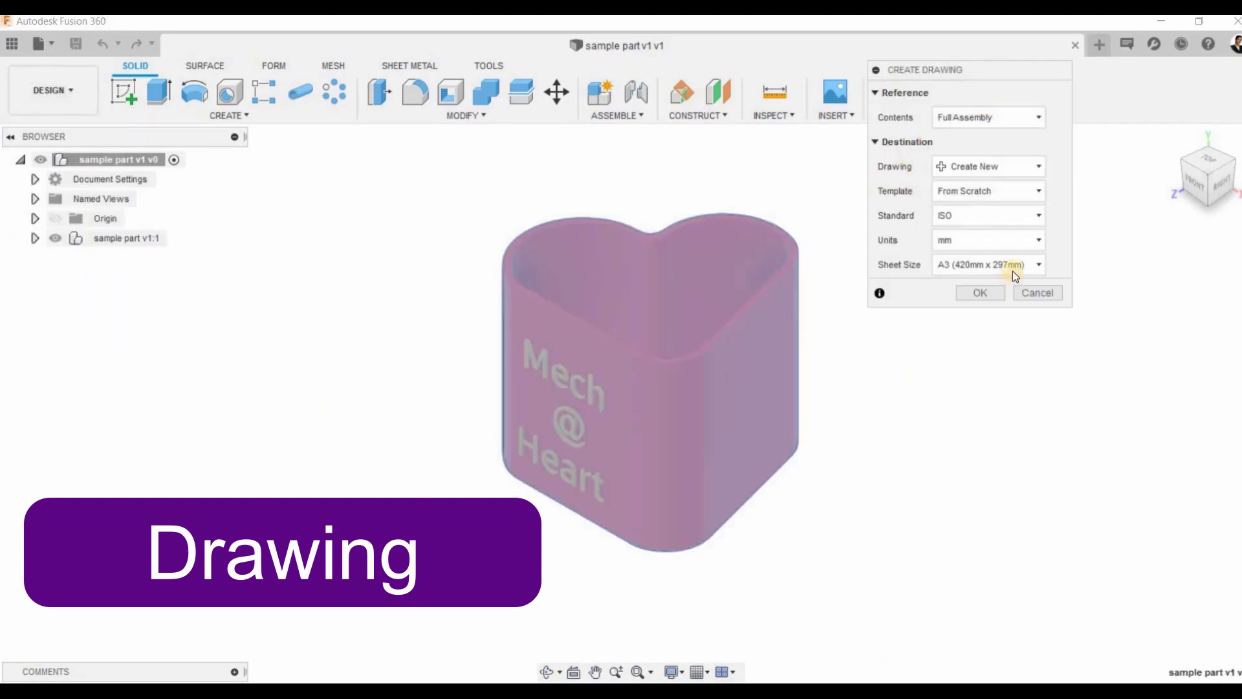
left_click(986, 294)
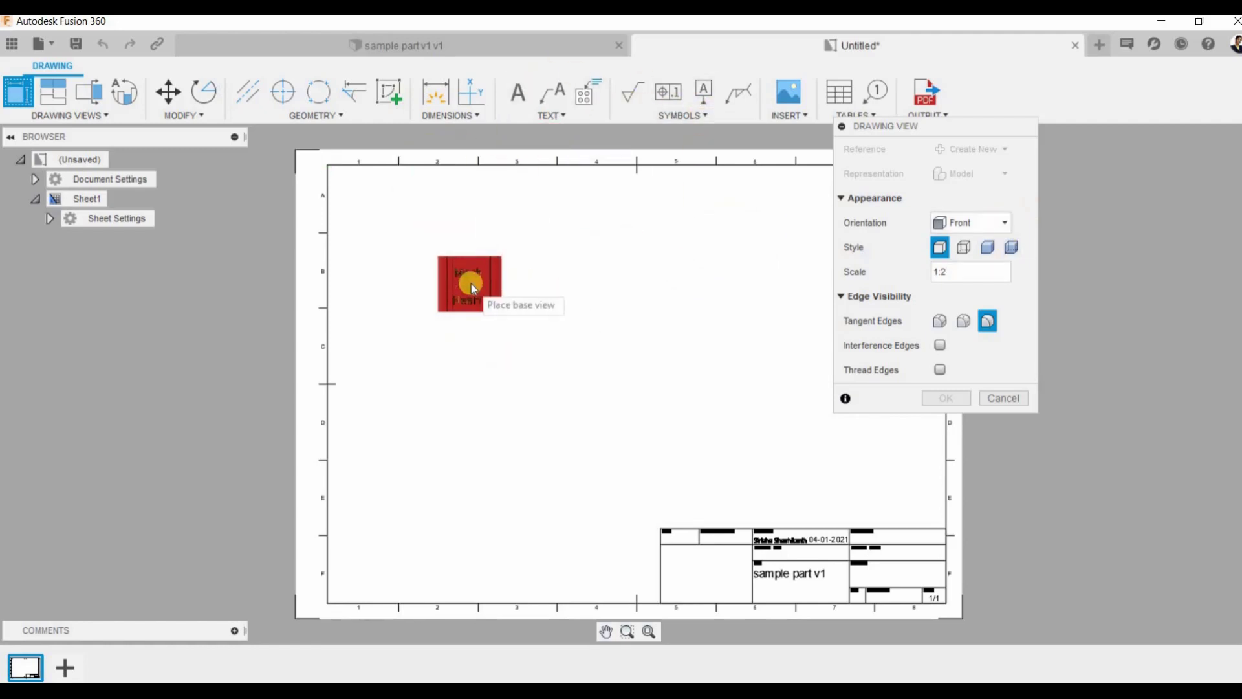
Place a Front base view at 1:1 scale near the sheet's top-left
left_click(951, 230)
left_click(868, 230)
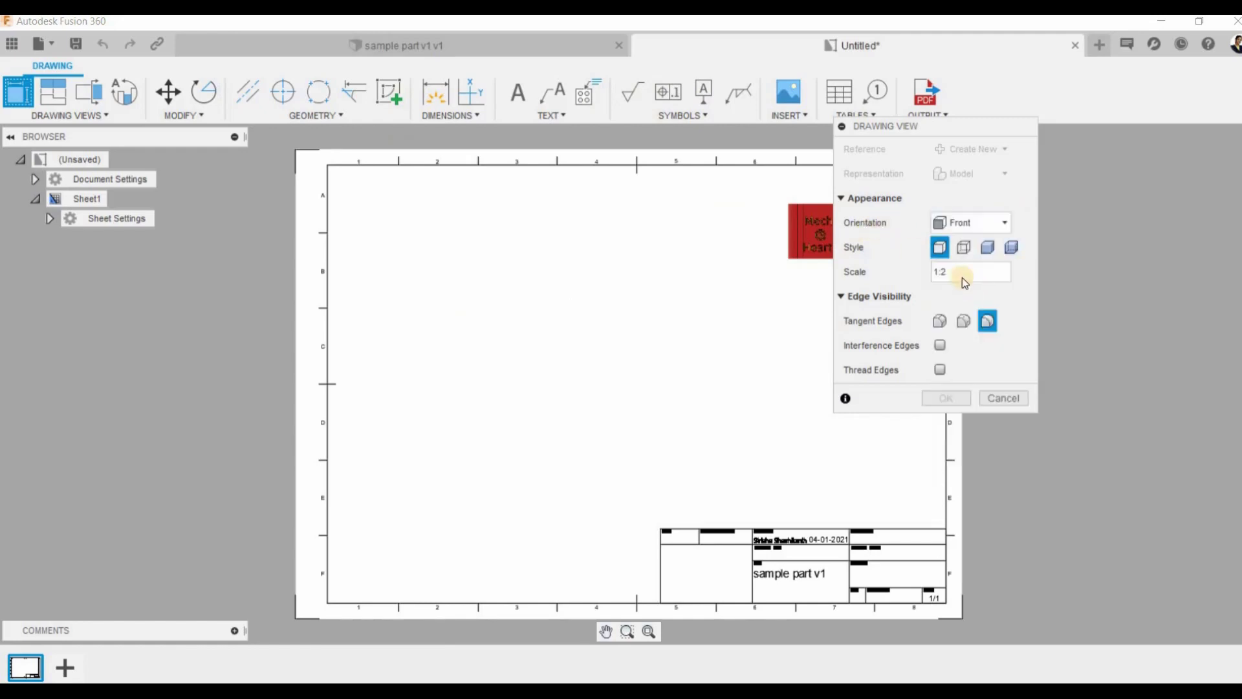
left_click(945, 272)
double_click(942, 275)
left_click(477, 276)
left_click(948, 399)
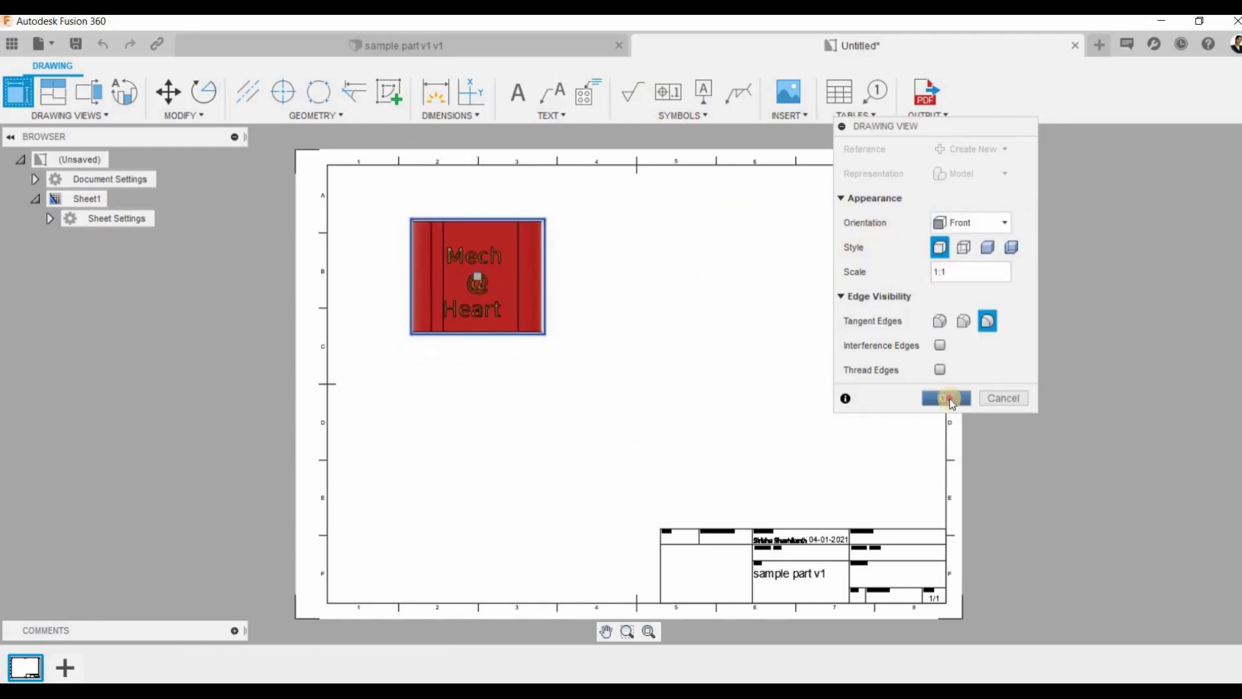
Project a right side view and a lower-right isometric view from the front view
key("p")
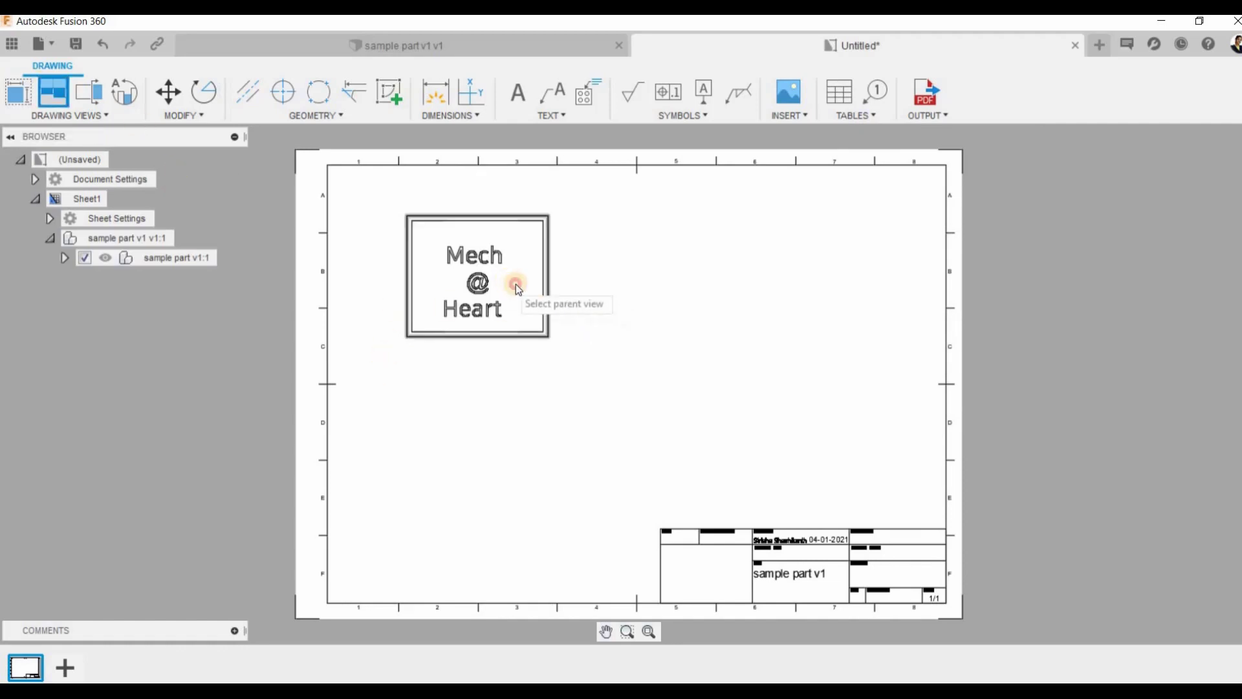
left_click(514, 284)
left_click(718, 259)
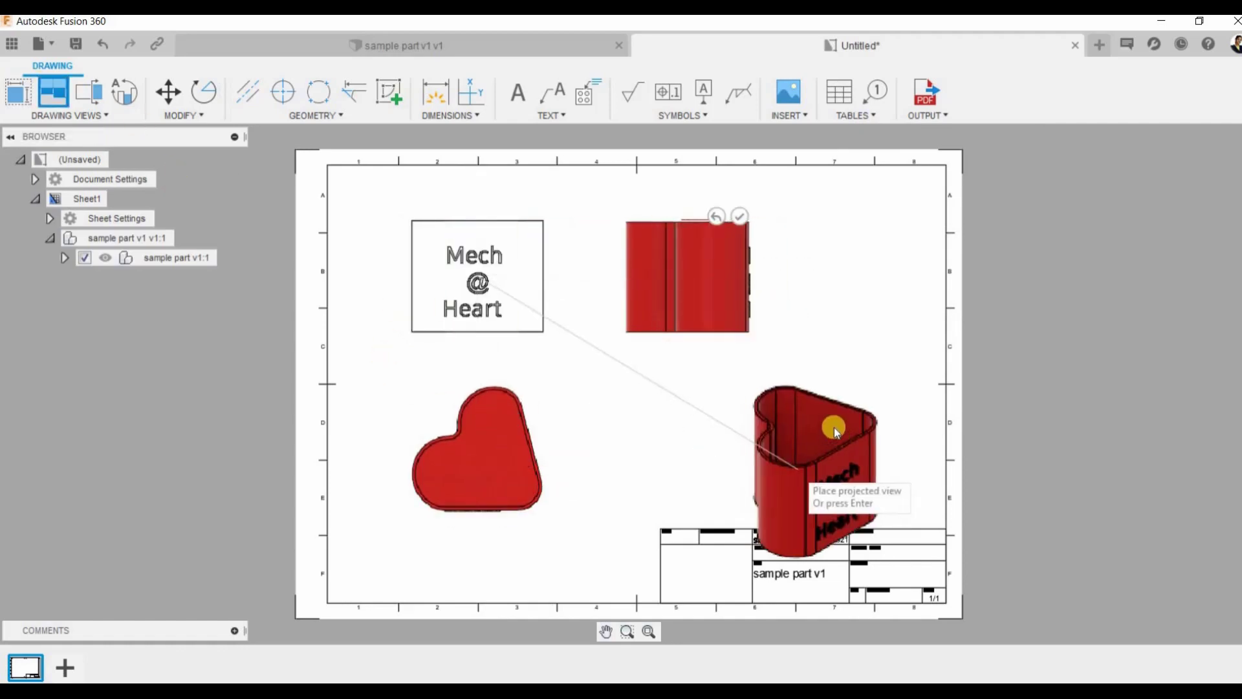
left_click(834, 423)
right_click(676, 407)
left_click(708, 400)
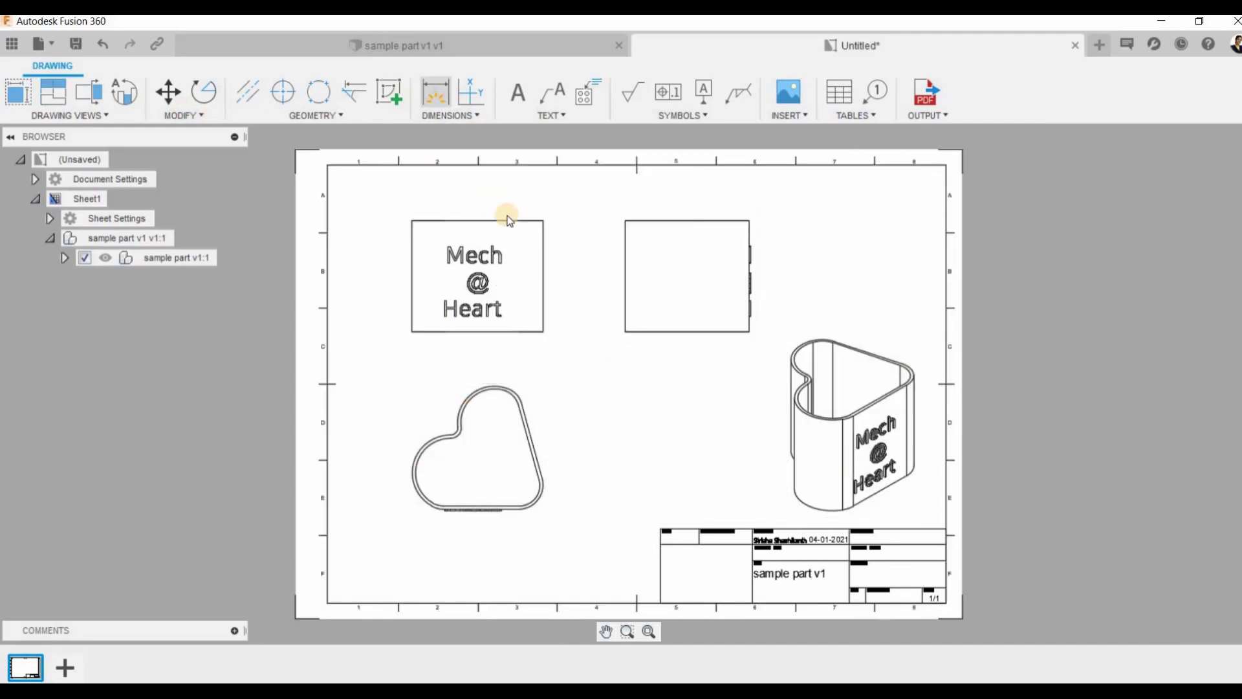
Dimension the front view's 70 height on its left side
key("d")
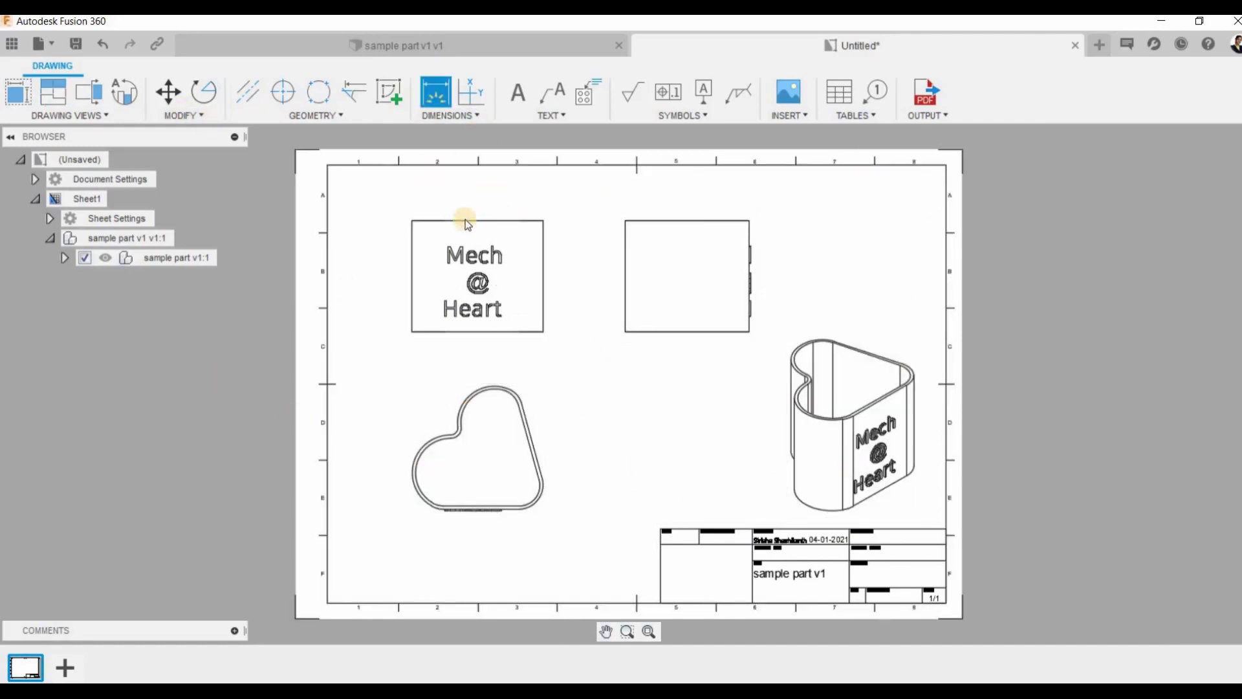
left_click(411, 274)
left_click(366, 273)
left_click(654, 304)
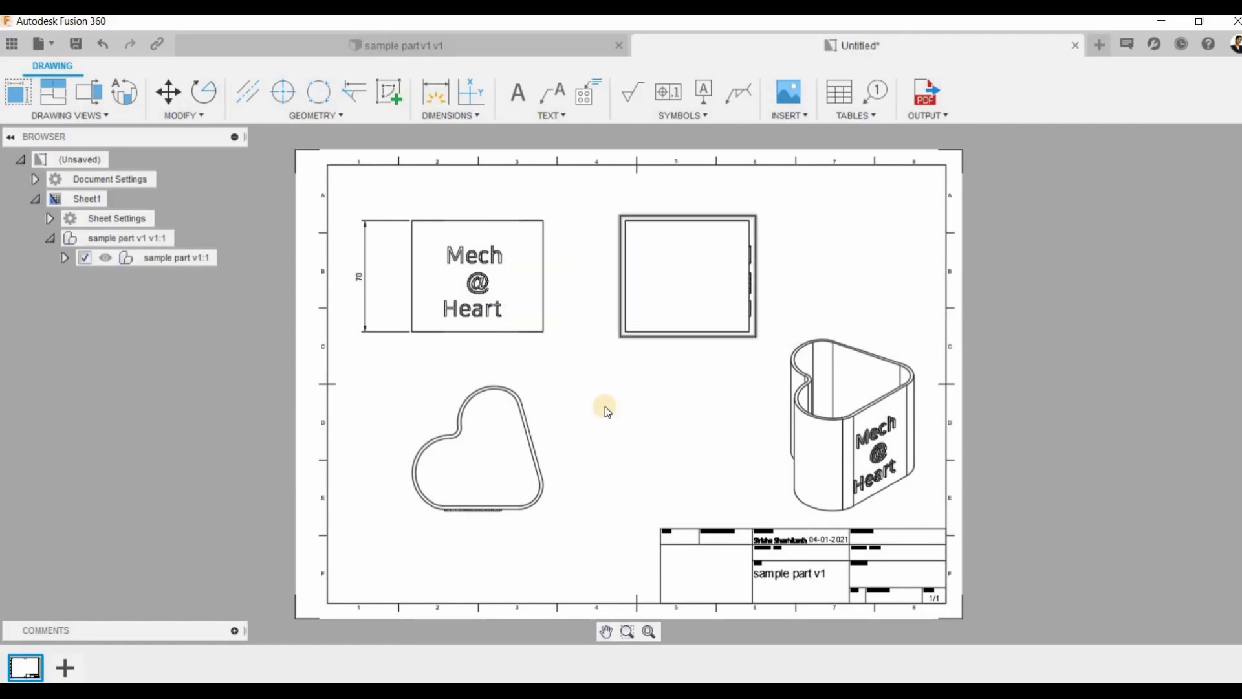